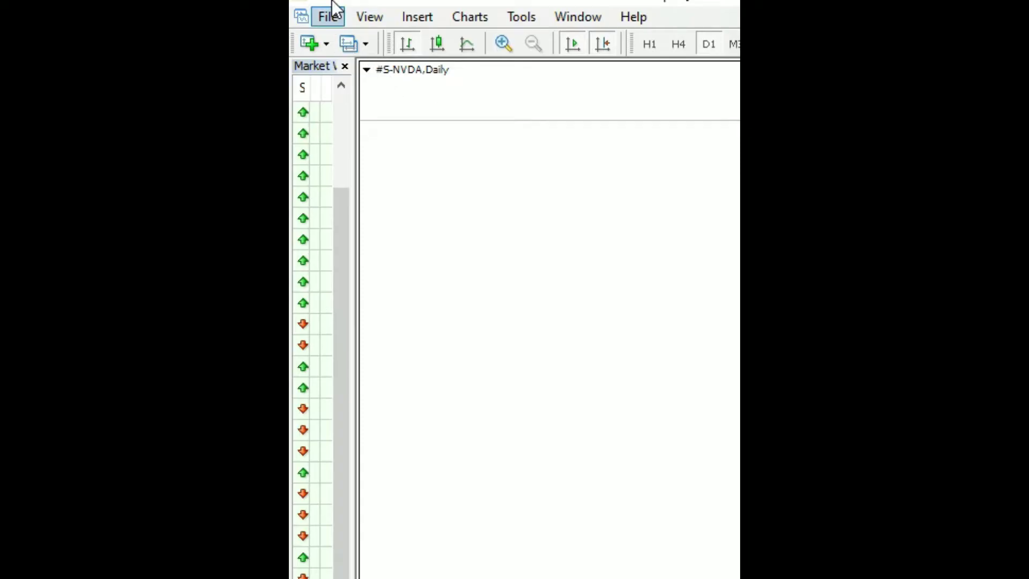
- Open the File menu to reach the Login to Trade Account command
left_click(330, 16)
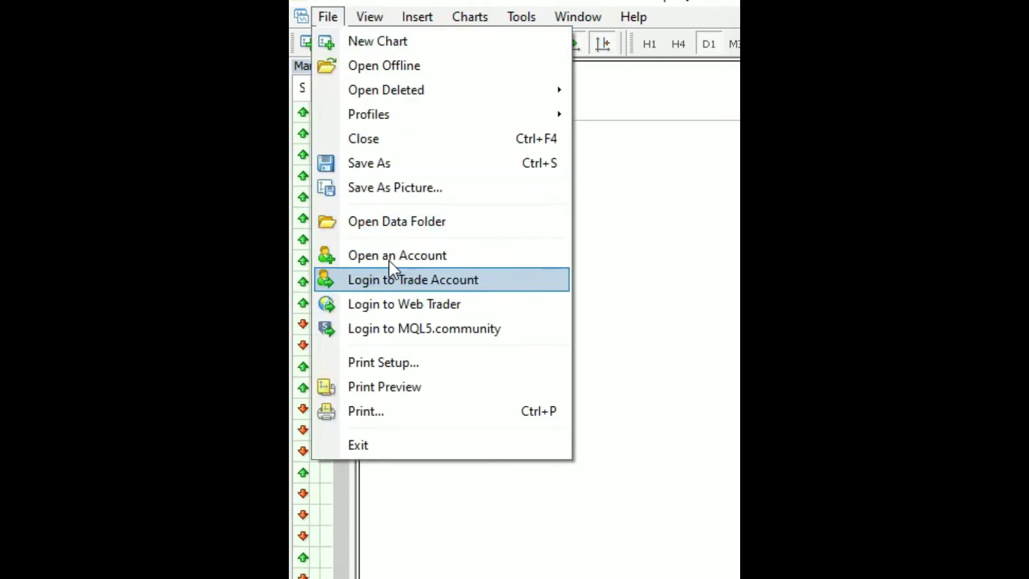
- Open the trade account login, move it fully into view, and check the IFCMarkets-Demo server
left_click(428, 274)
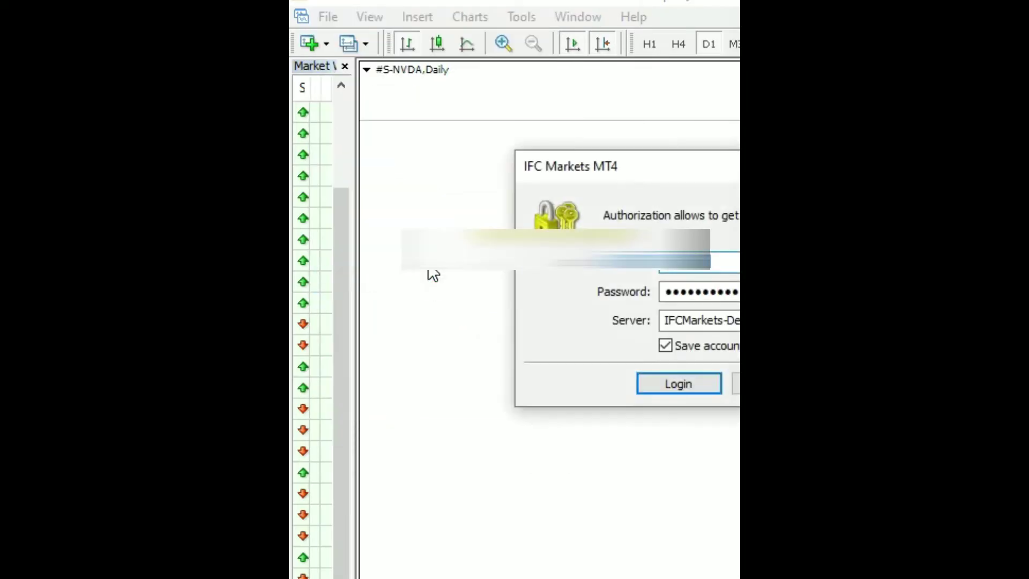
left_click_drag(592, 161, 493, 161)
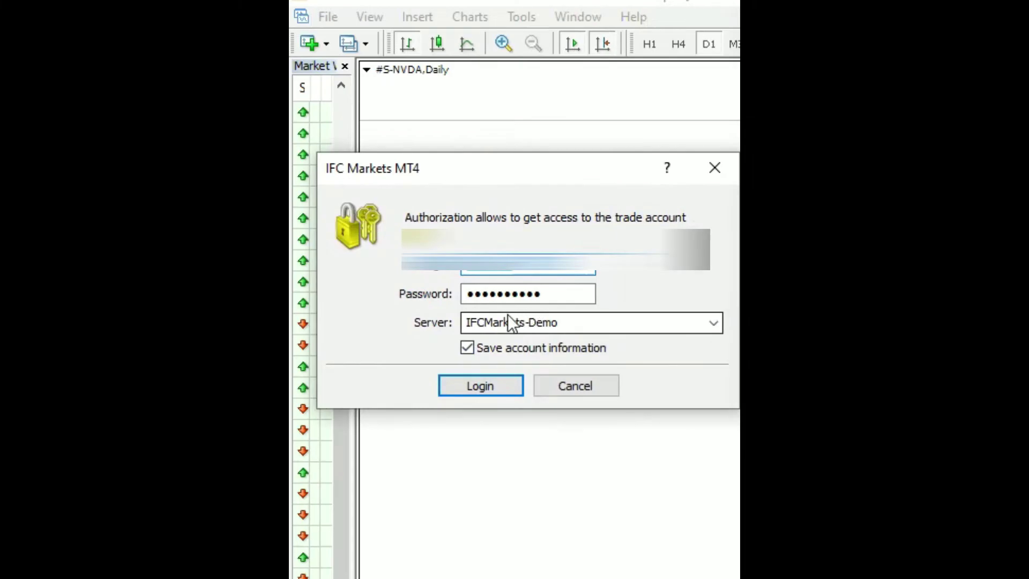
left_click(719, 318)
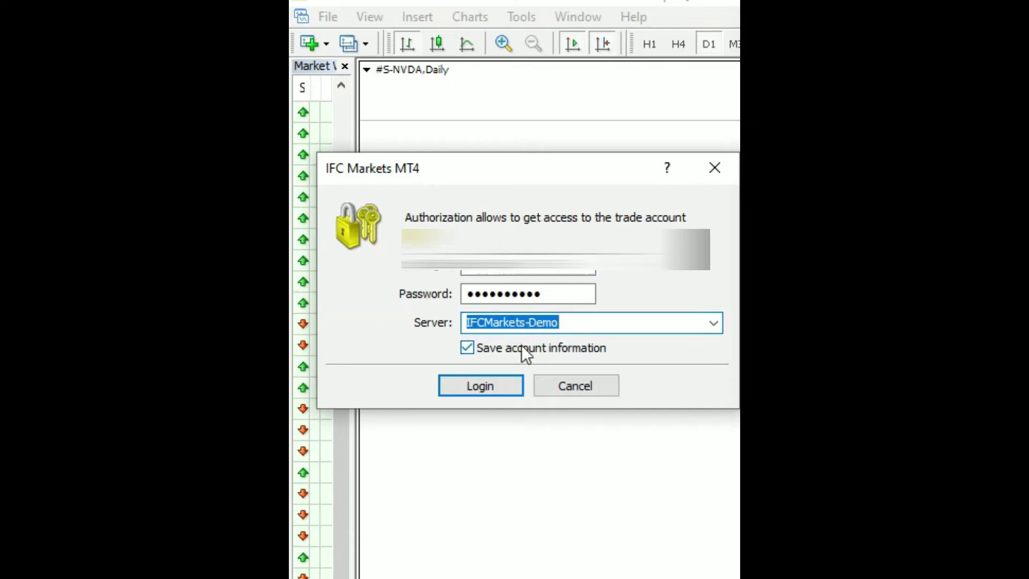
- Cancel the login window without logging in, returning to the NVDA daily chart
left_click(557, 377)
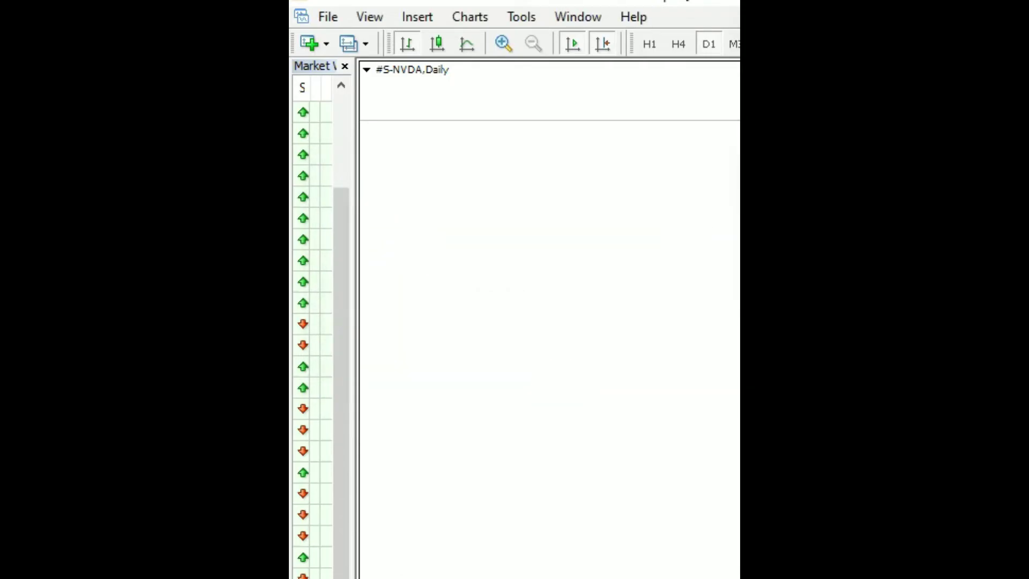